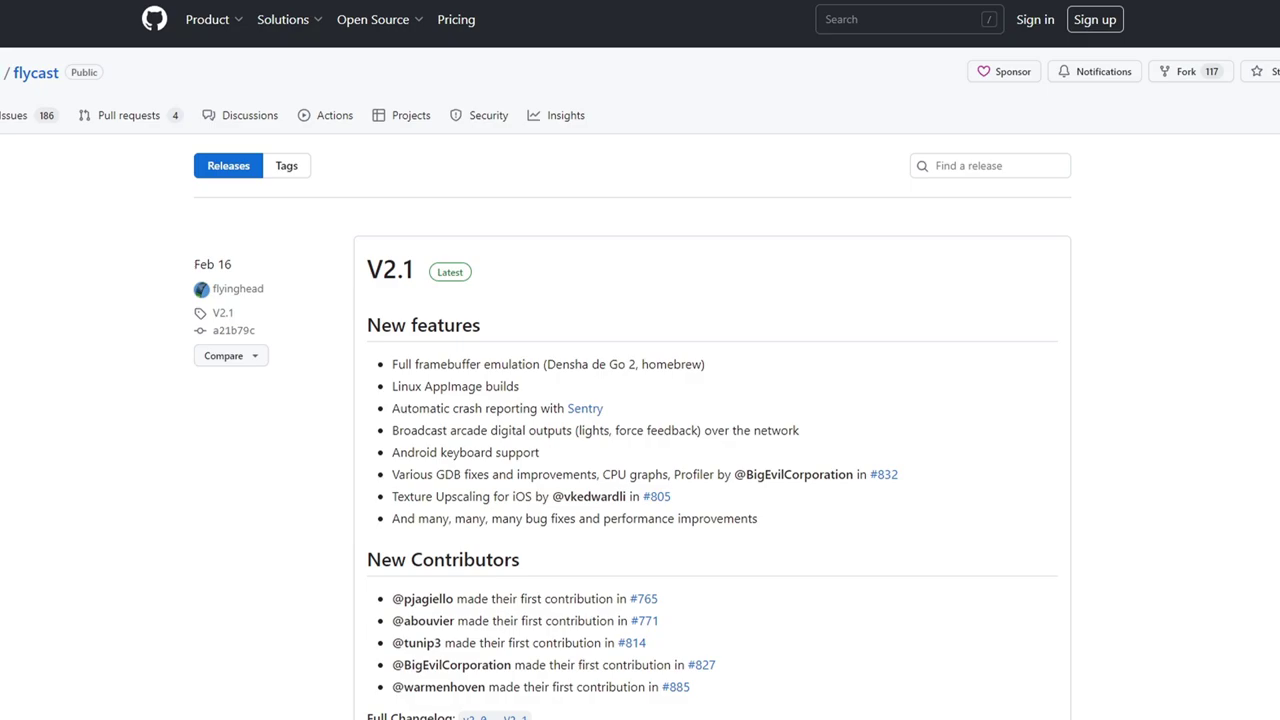
Extract the downloaded flycast-win64-2.1 archive into its own folder on the desktop and remove the zip file.
scroll(640, 400, down, 7)
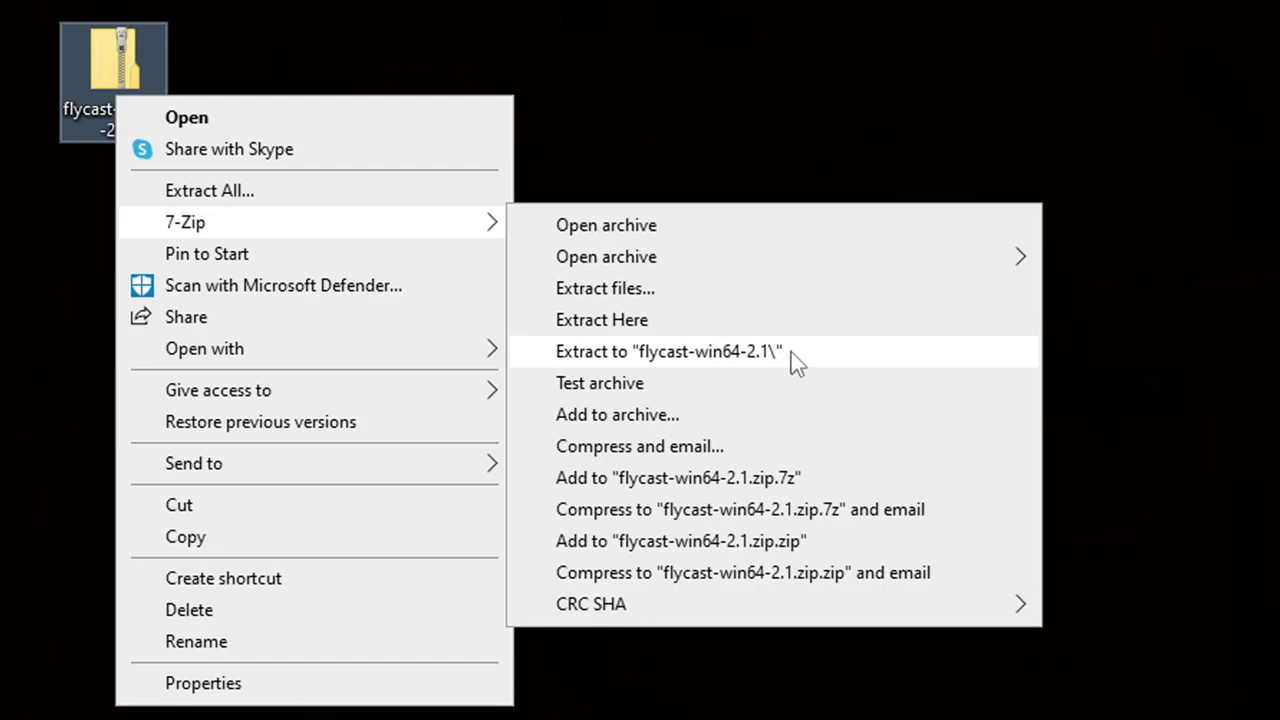
click(769, 351)
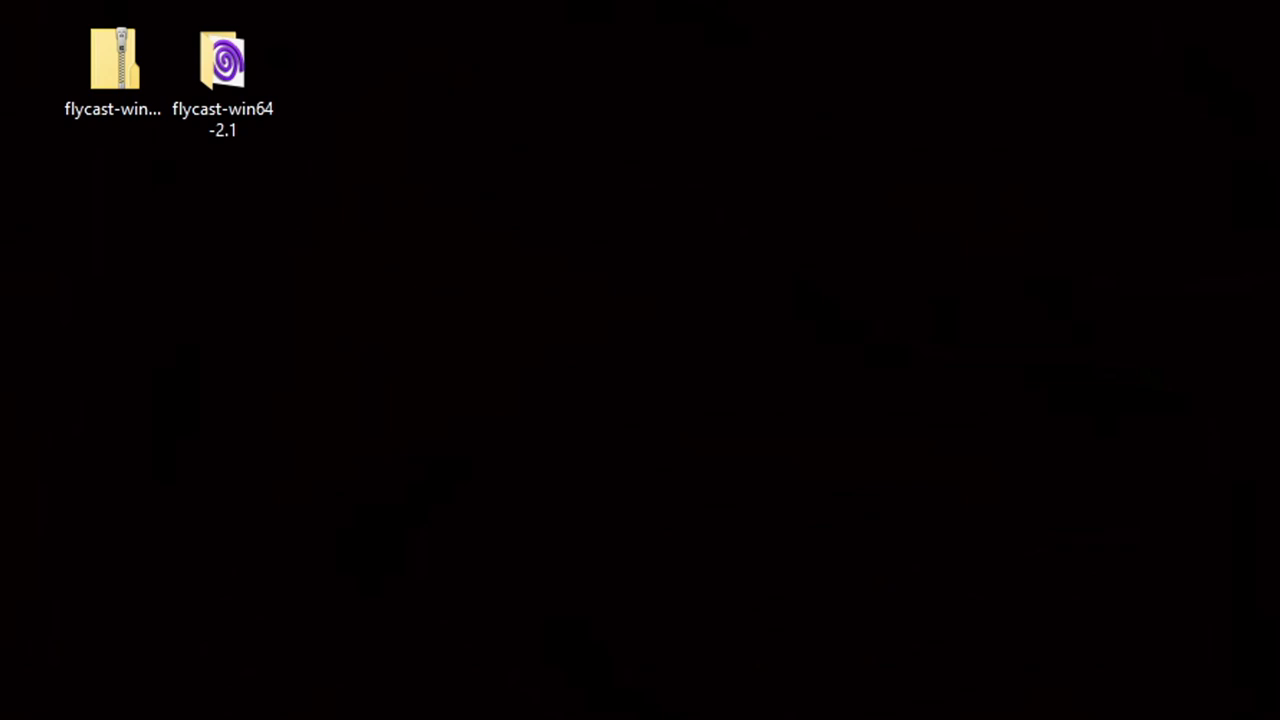
click(98, 88)
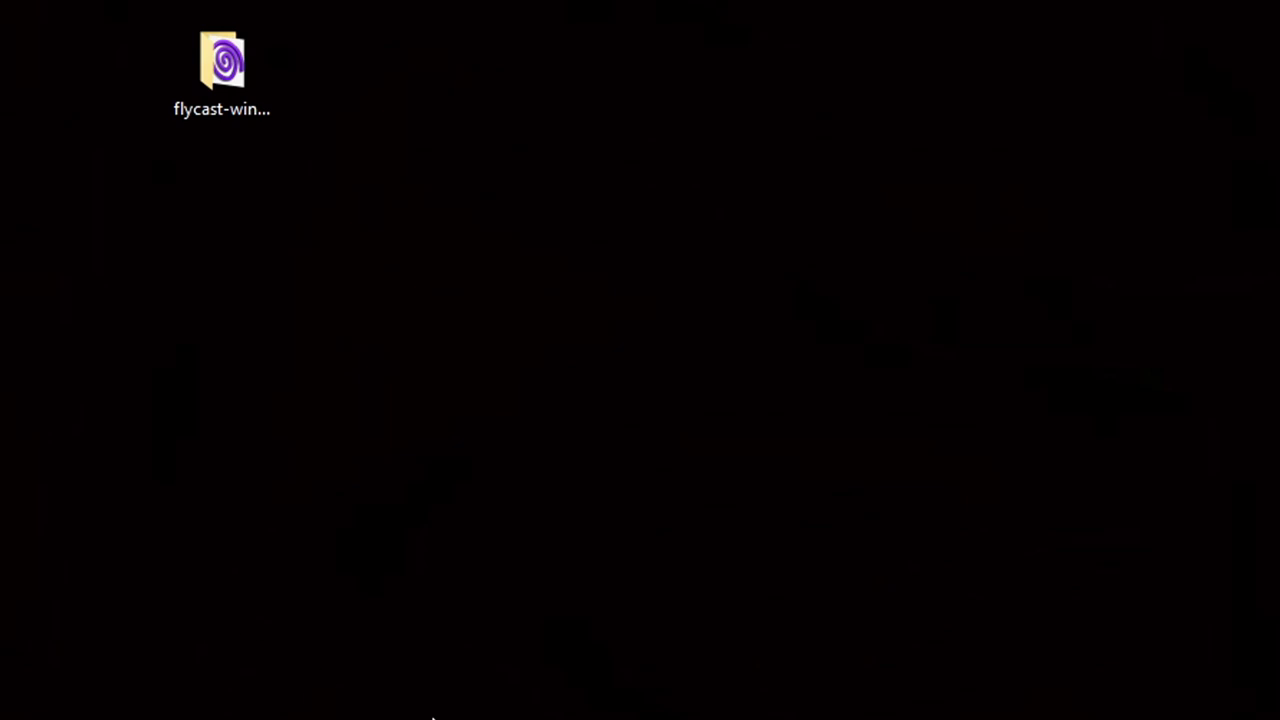
Open the extracted flycast-win64-2.1 folder and launch the flycast application.
click(224, 80)
double_click(224, 80)
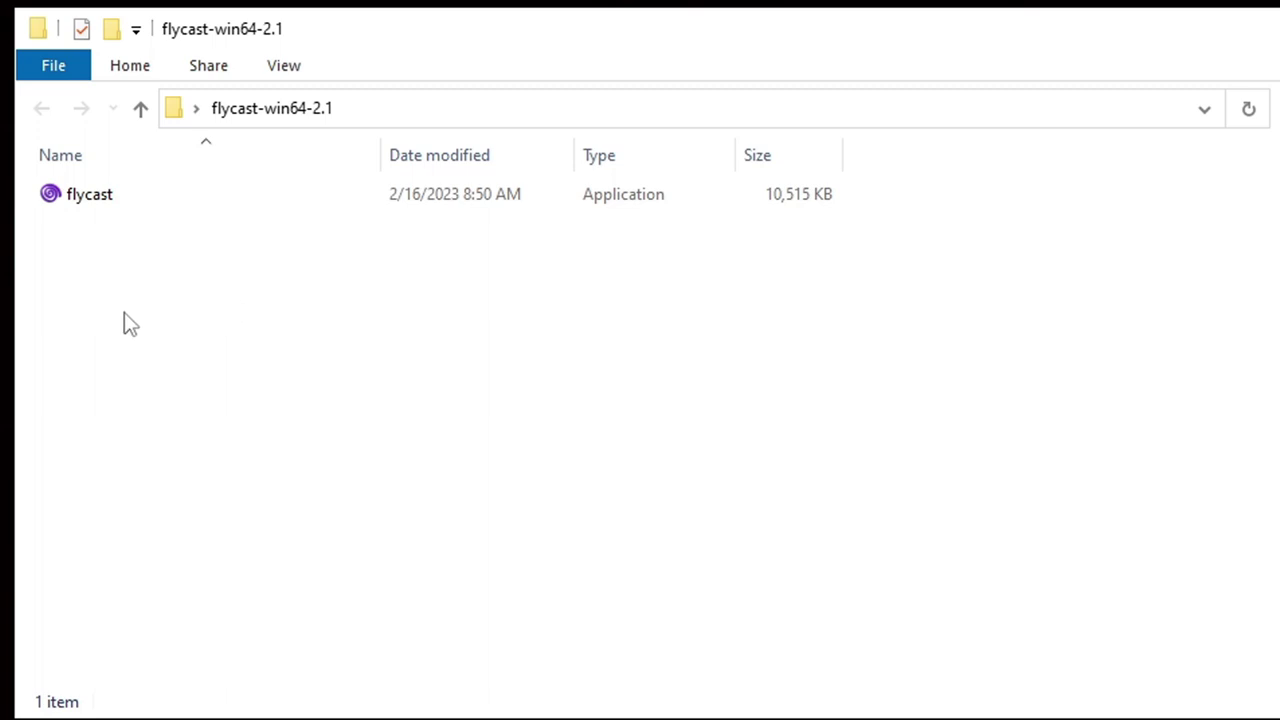
double_click(97, 203)
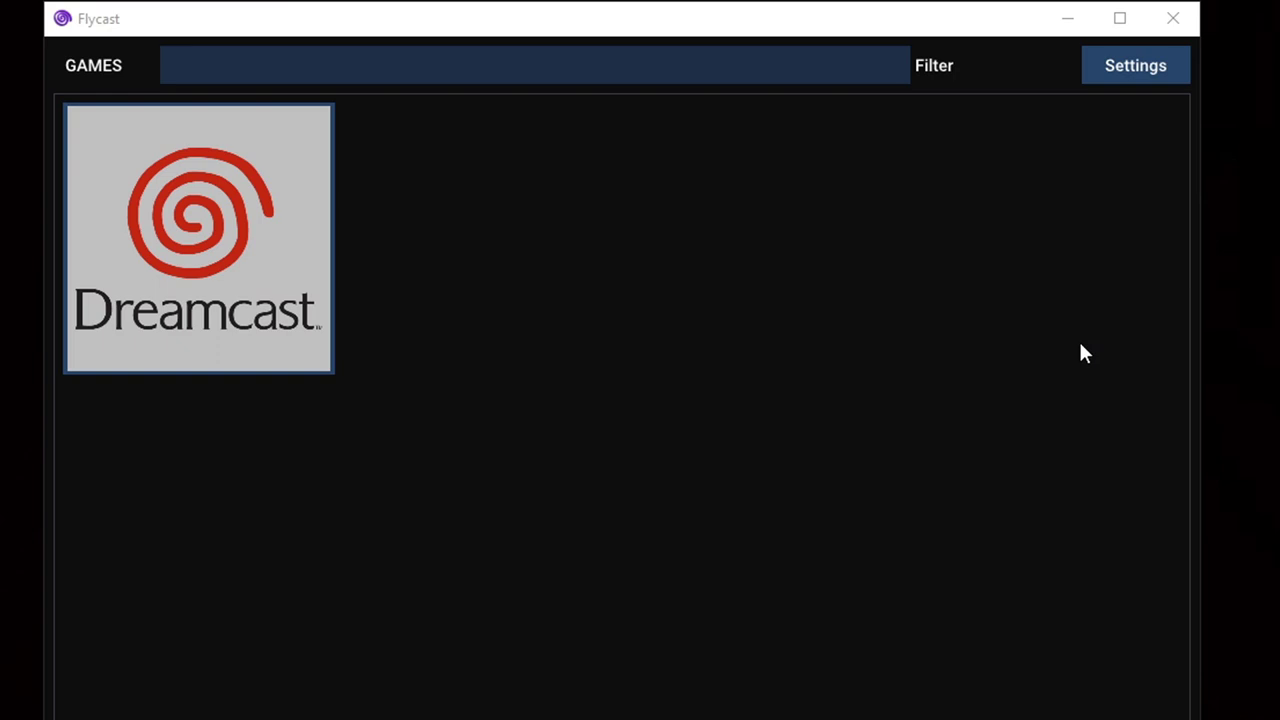
Add the desktop's Sega games folder as a content location and set the cable type to VGA in the general settings.
click(1128, 73)
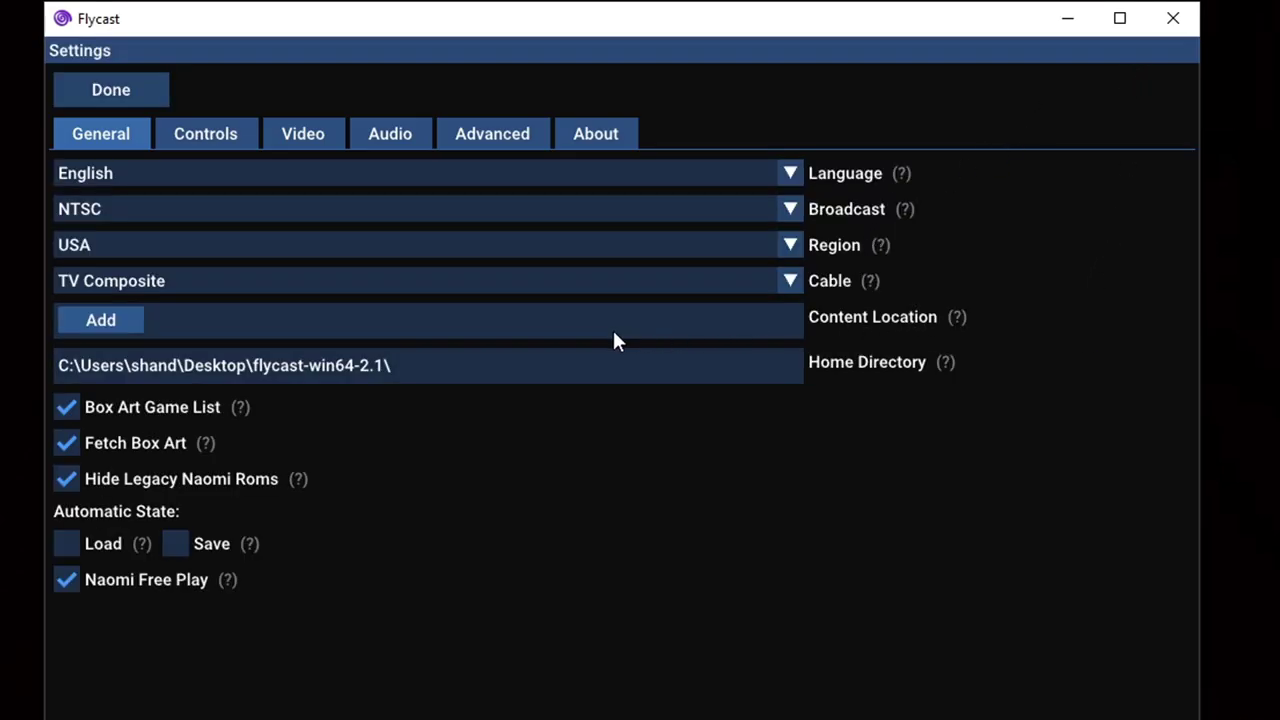
click(100, 320)
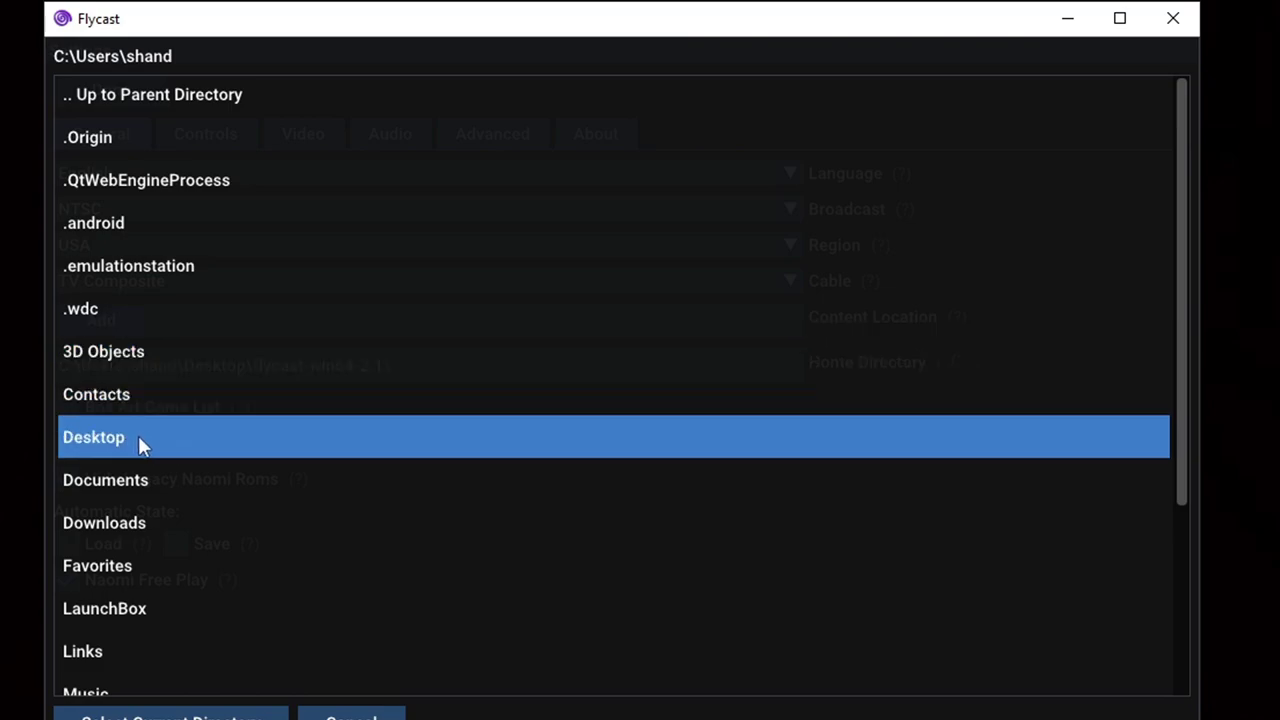
click(162, 438)
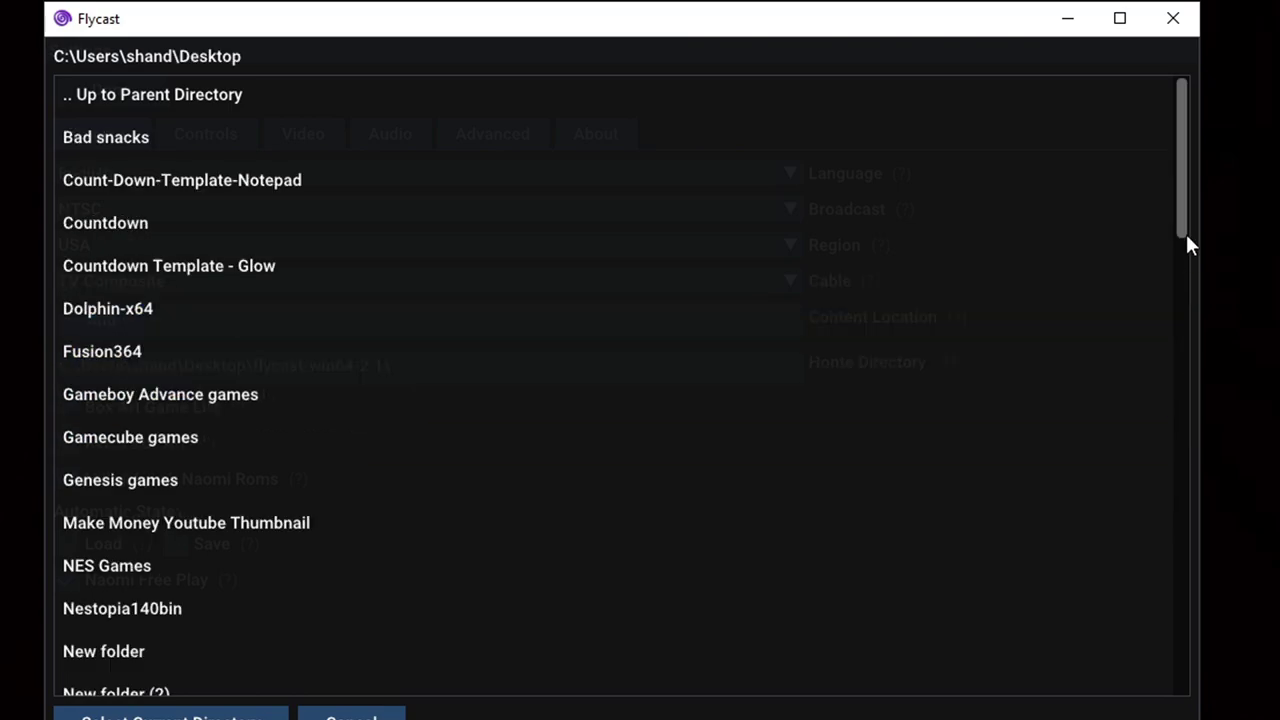
drag(1183, 238, 1166, 386)
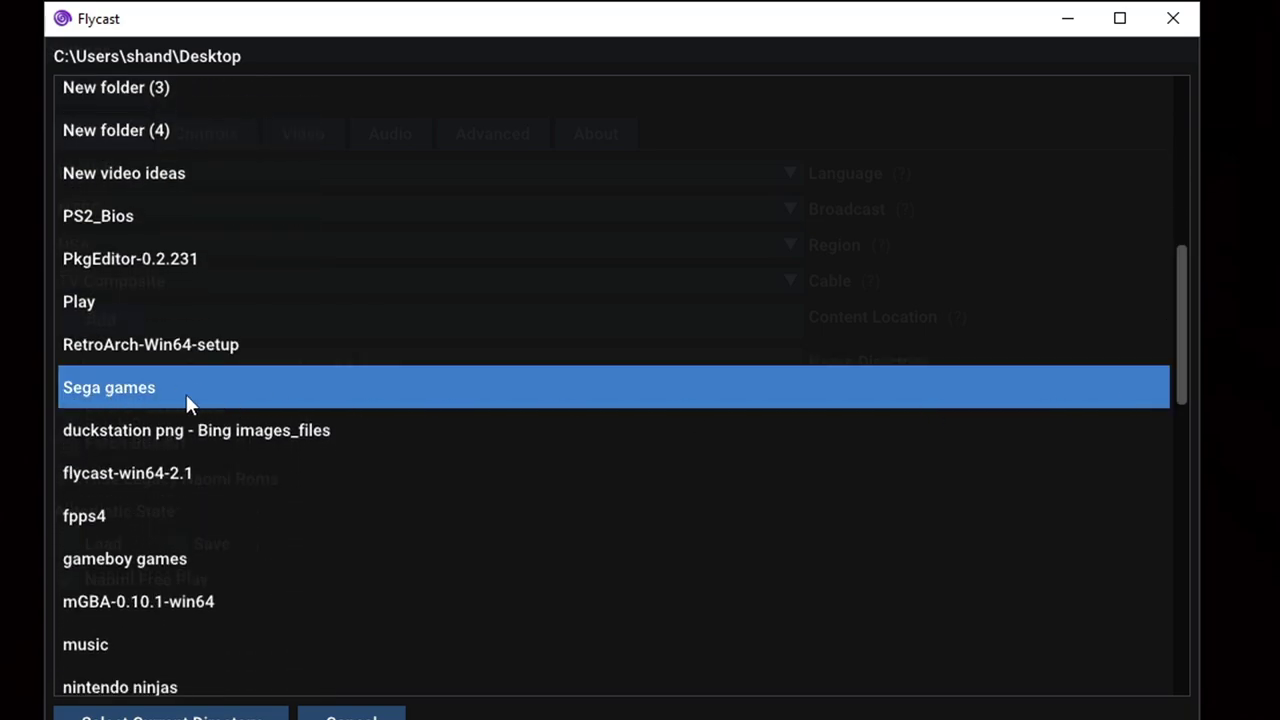
click(184, 391)
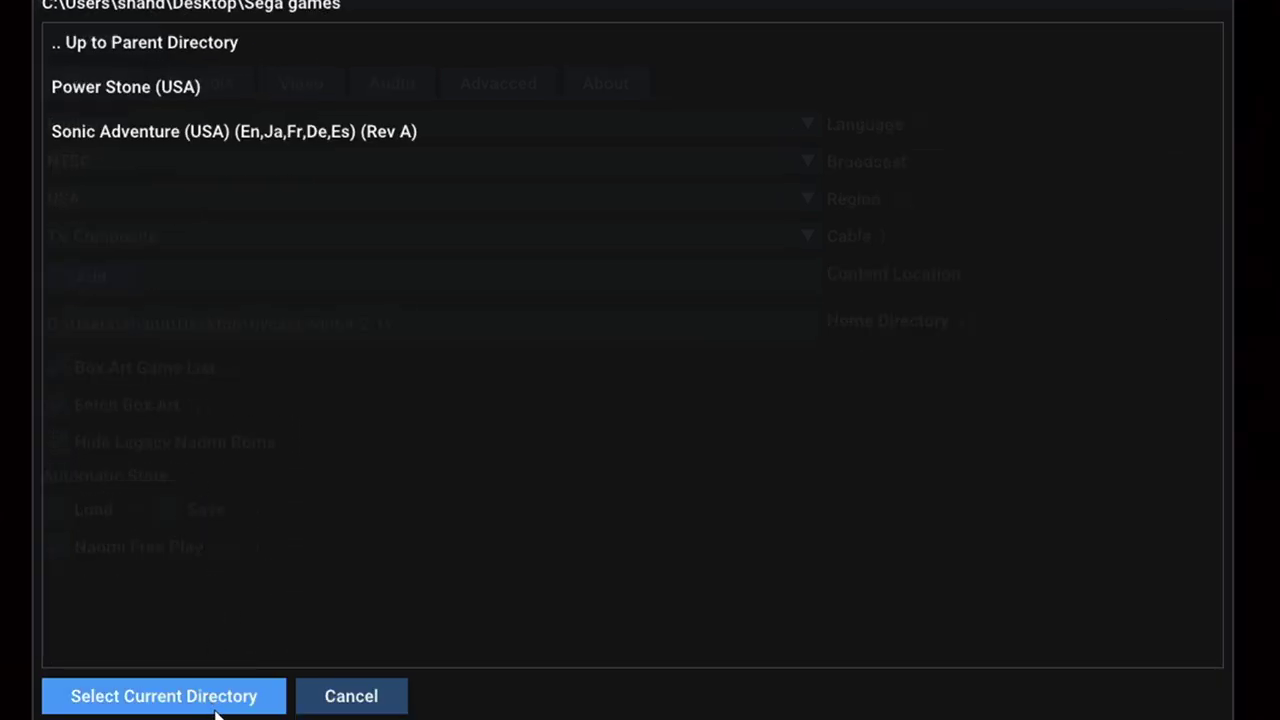
click(246, 703)
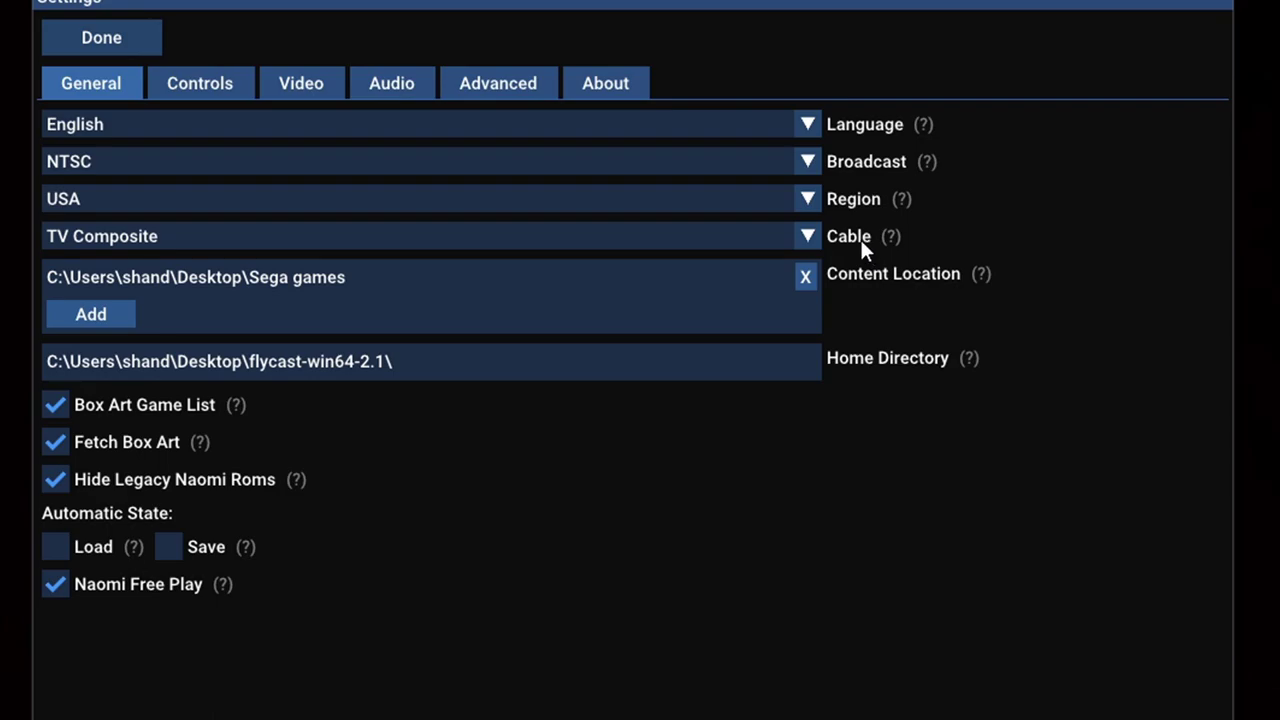
click(806, 236)
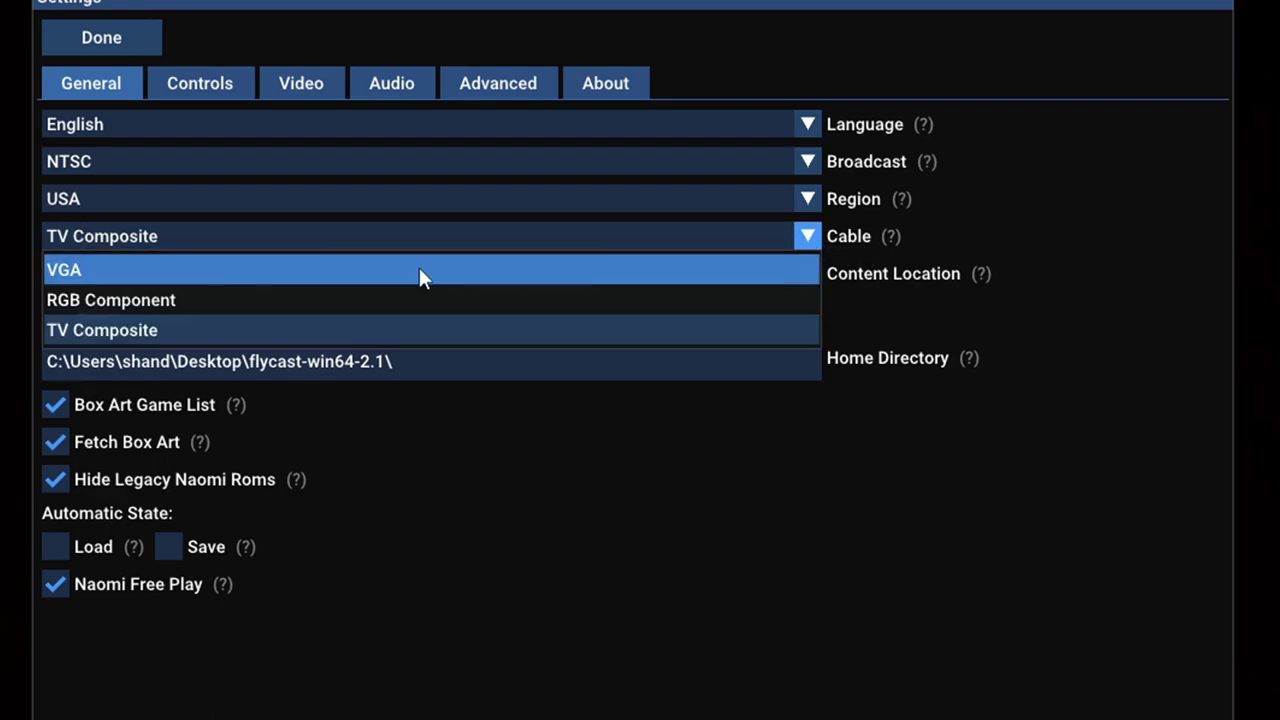
click(174, 271)
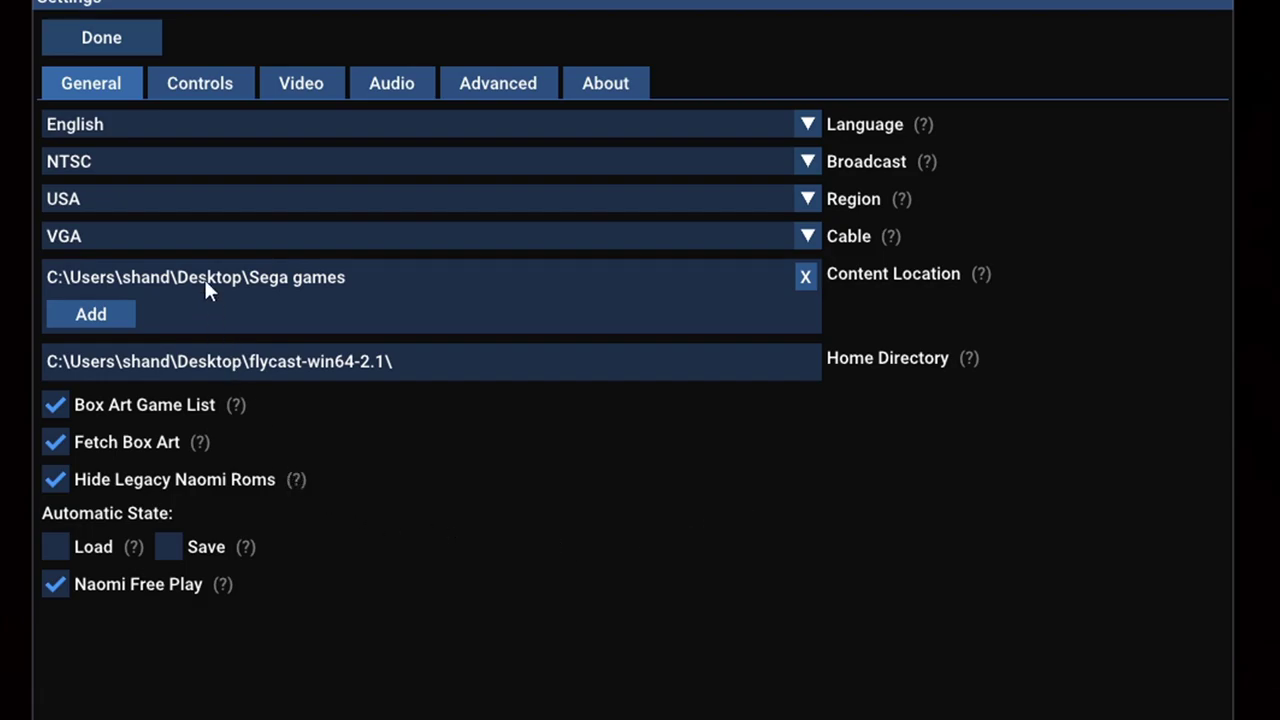
Review the Xbox One S Controller's mapping and choose Sega Controller for Dreamcast Device A.
click(201, 83)
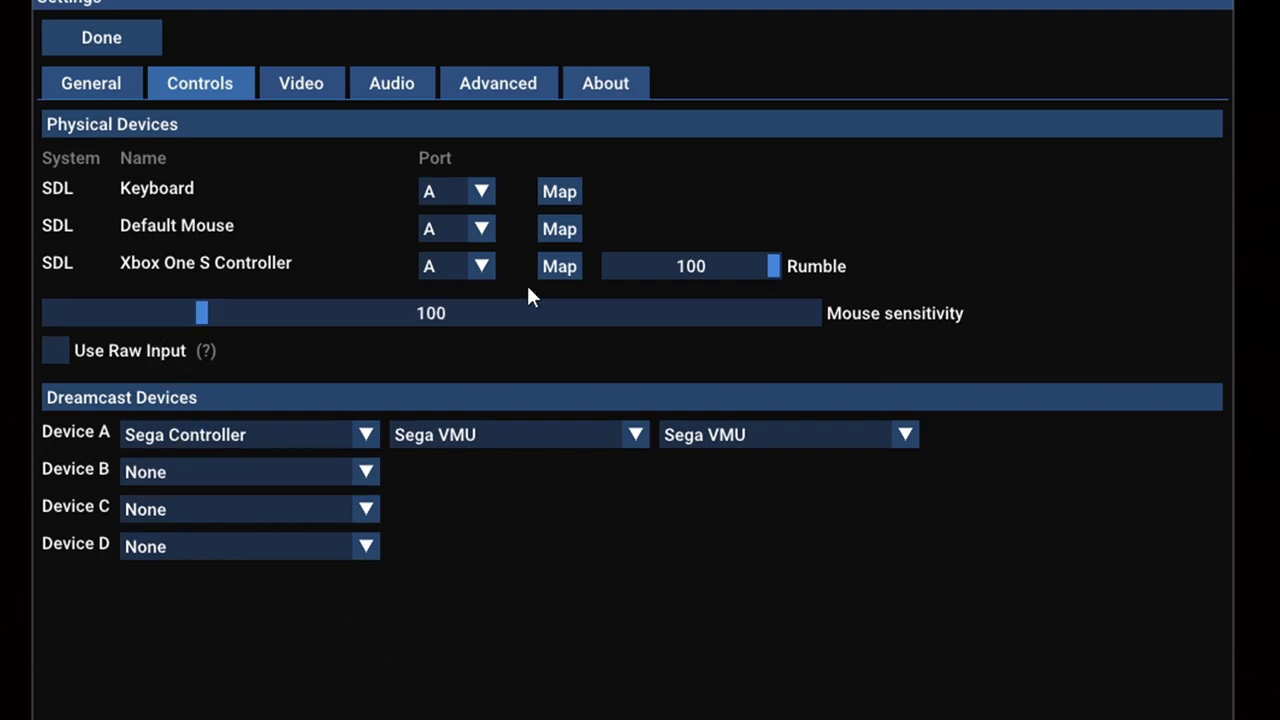
click(566, 268)
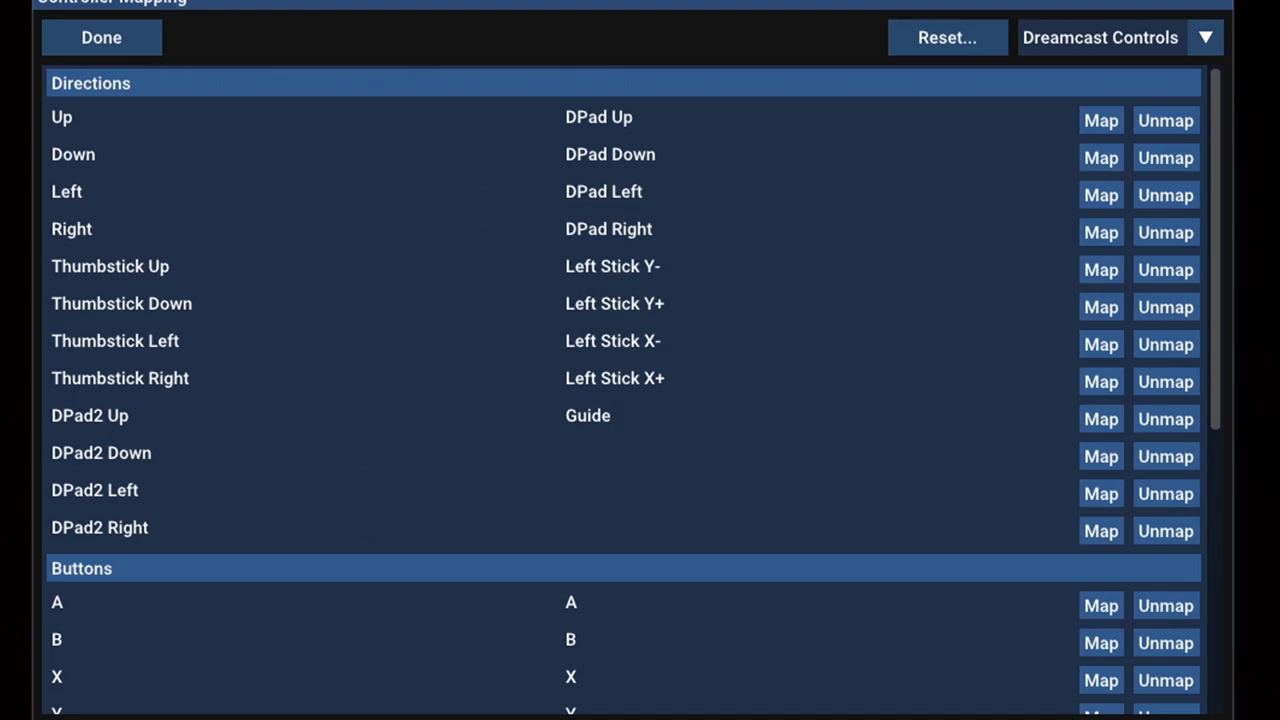
key(Escape)
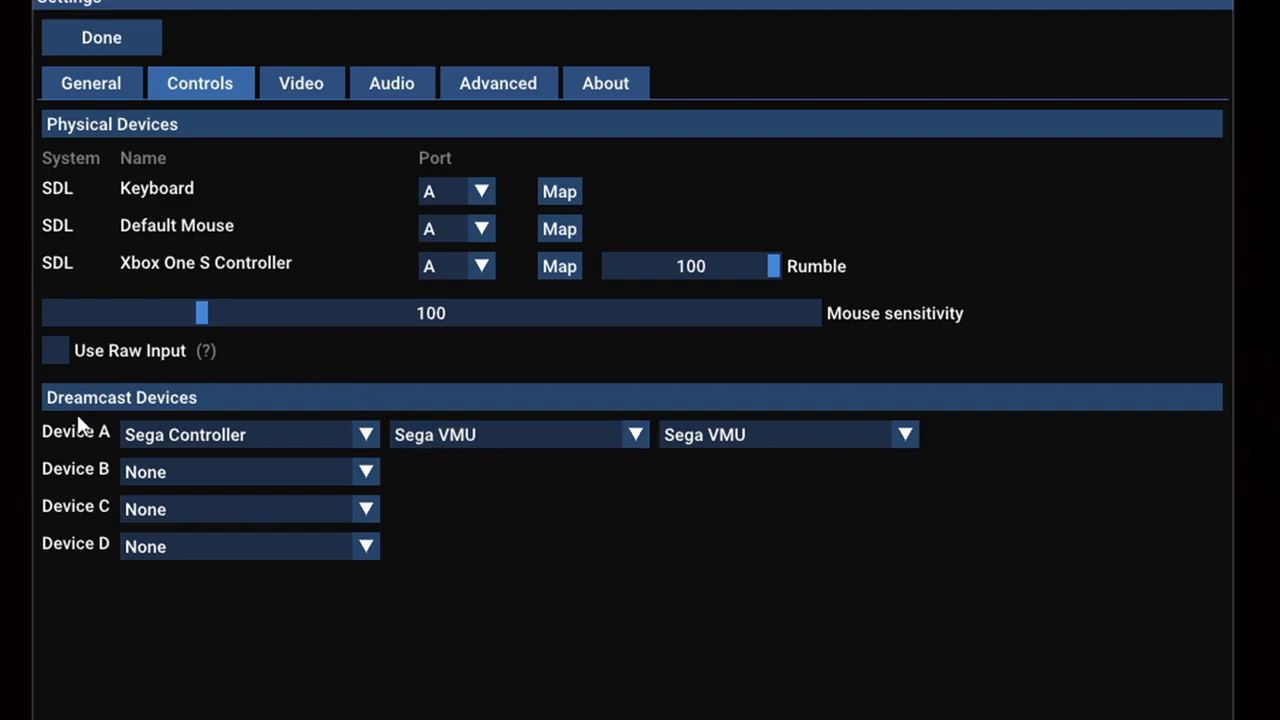
click(366, 435)
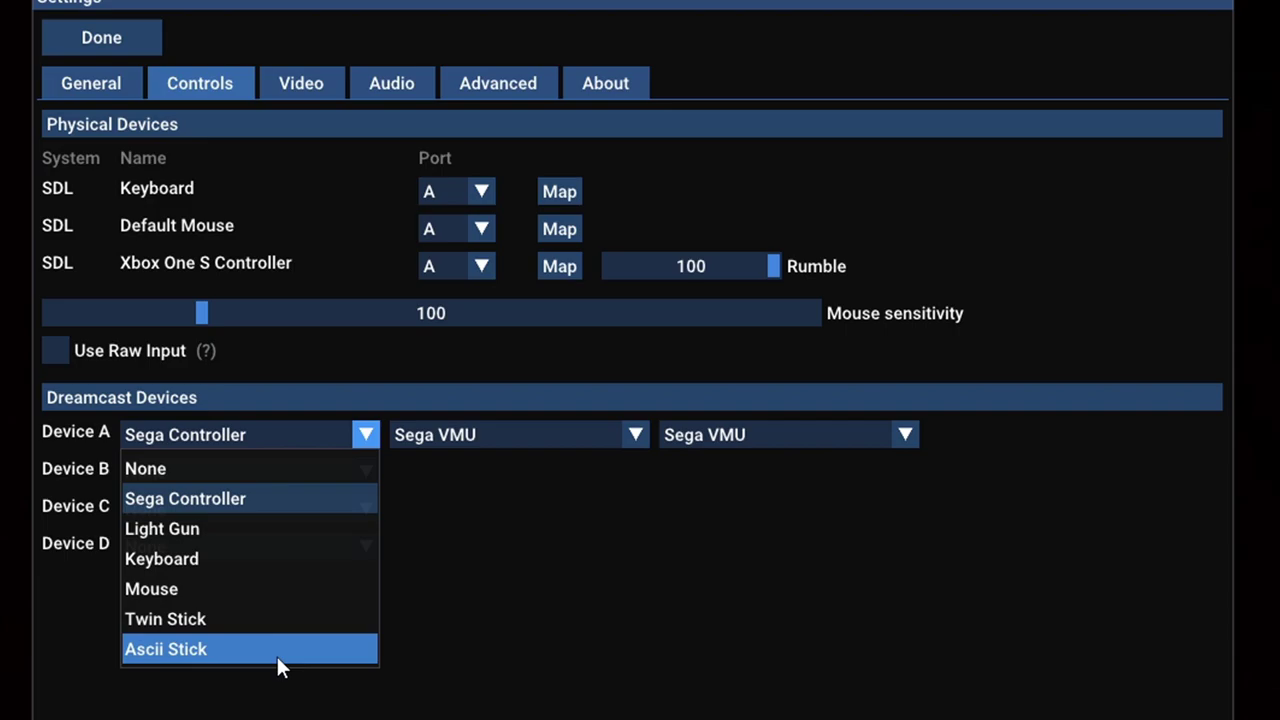
click(265, 496)
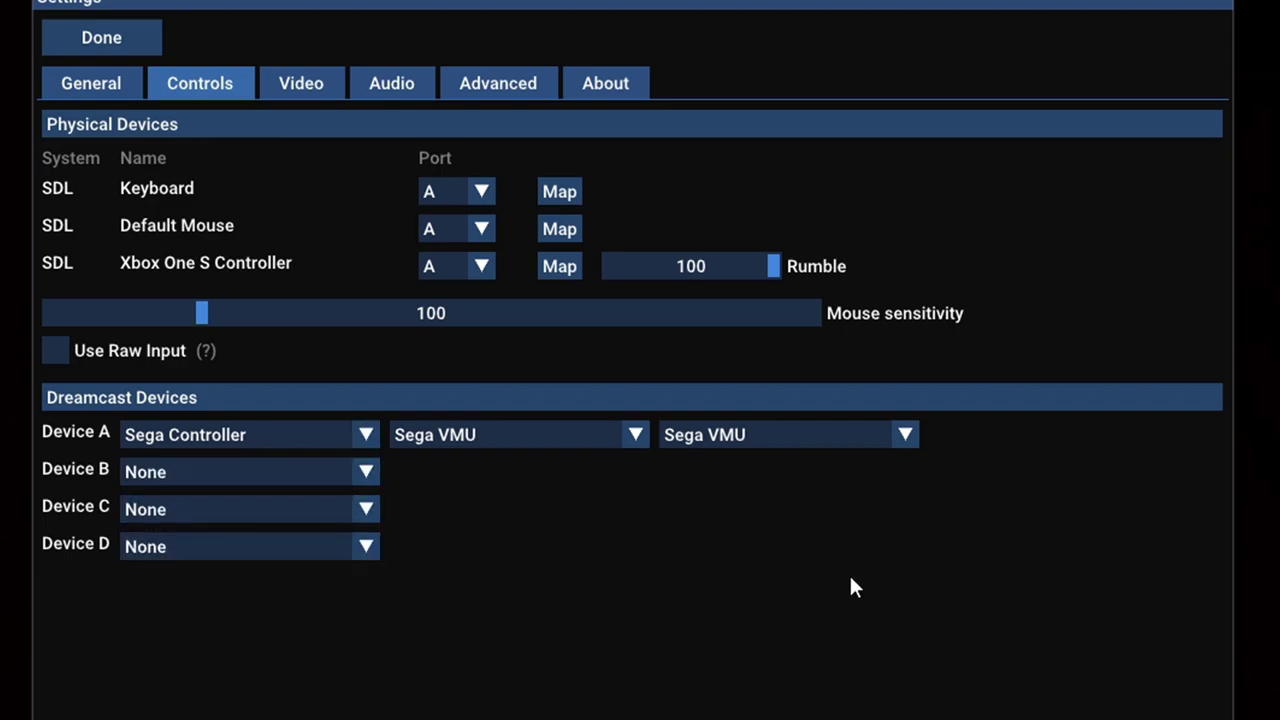
Enable Widescreen in the video settings and set the internal resolution to 2560x1440 (x3).
click(303, 84)
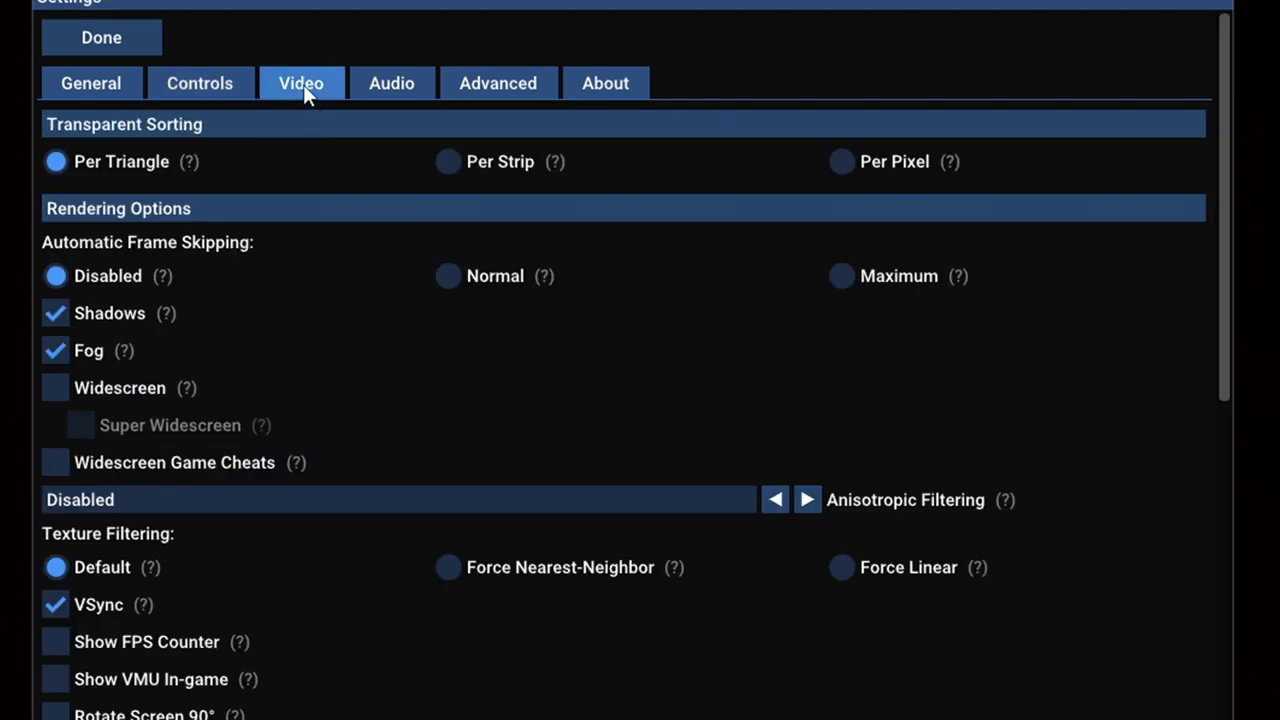
click(53, 390)
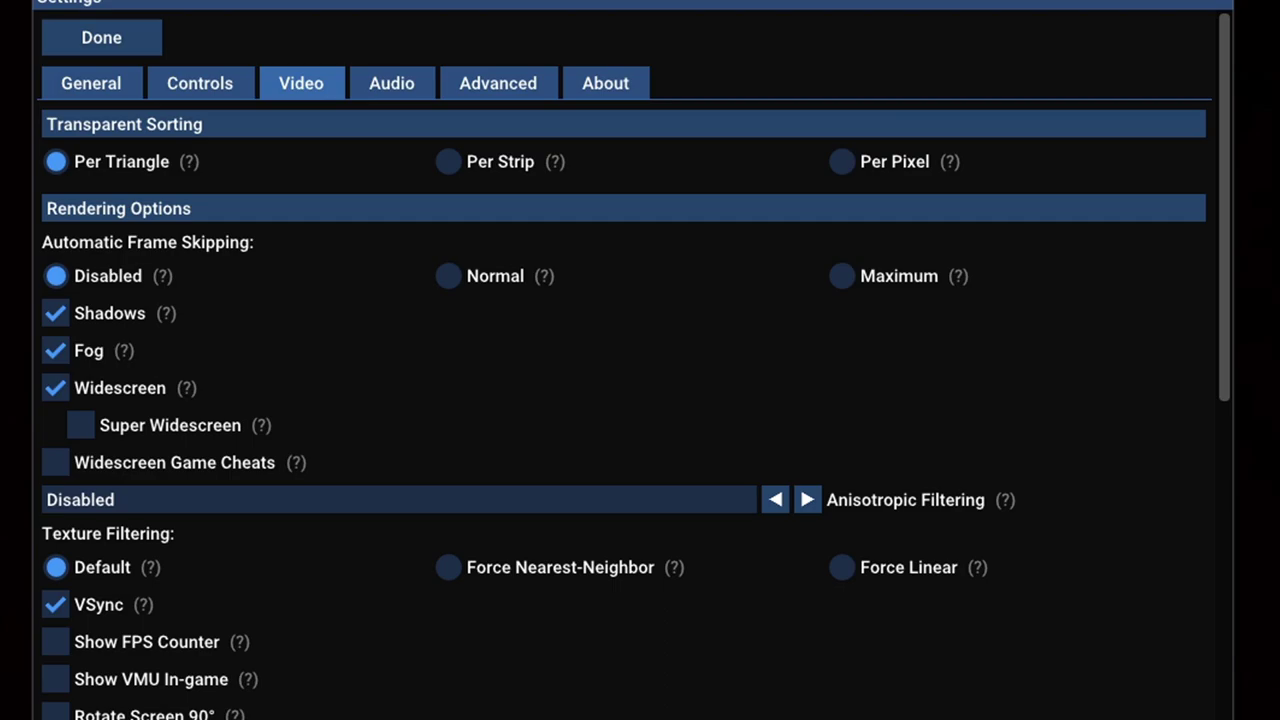
scroll(1197, 200, down, 3)
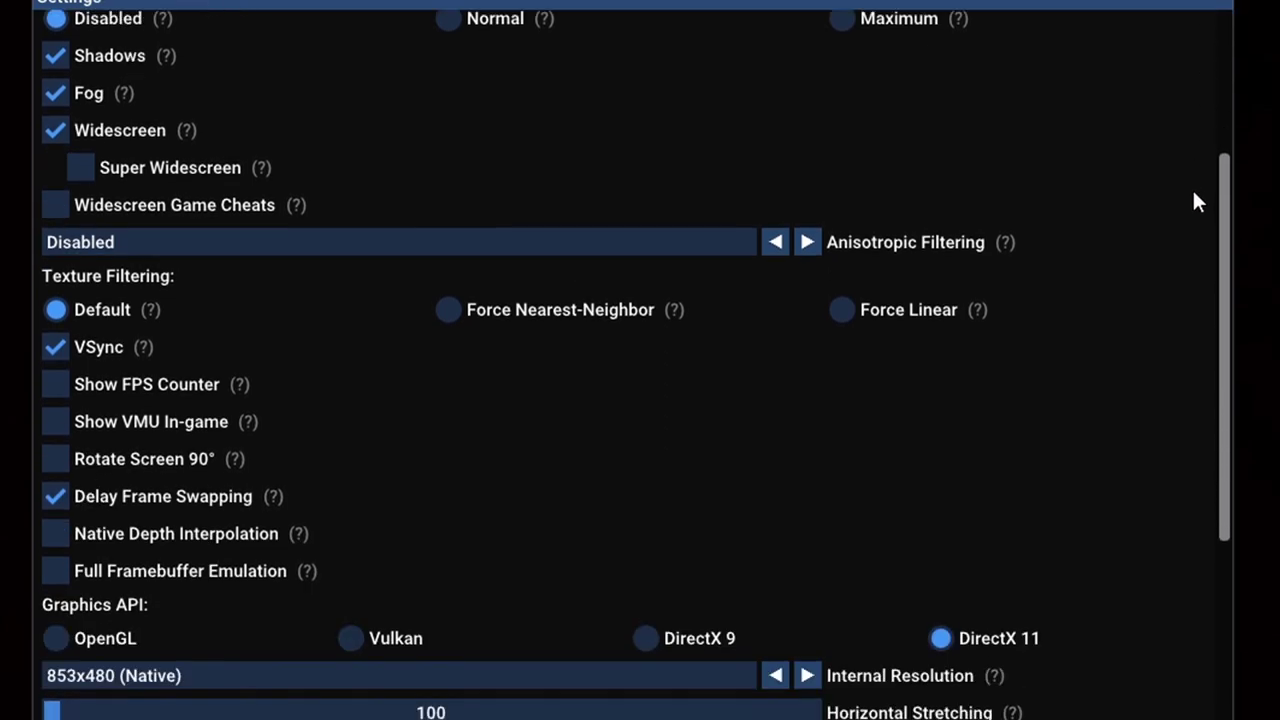
scroll(1197, 201, down, 1)
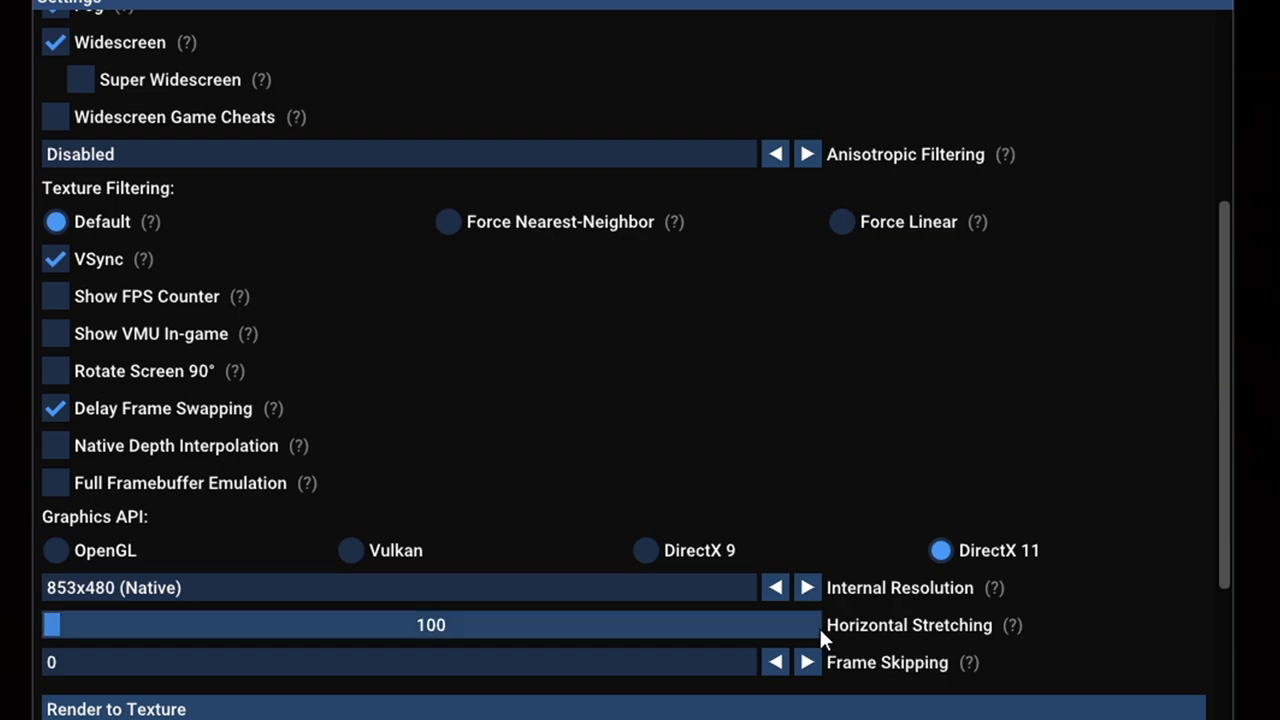
click(807, 588)
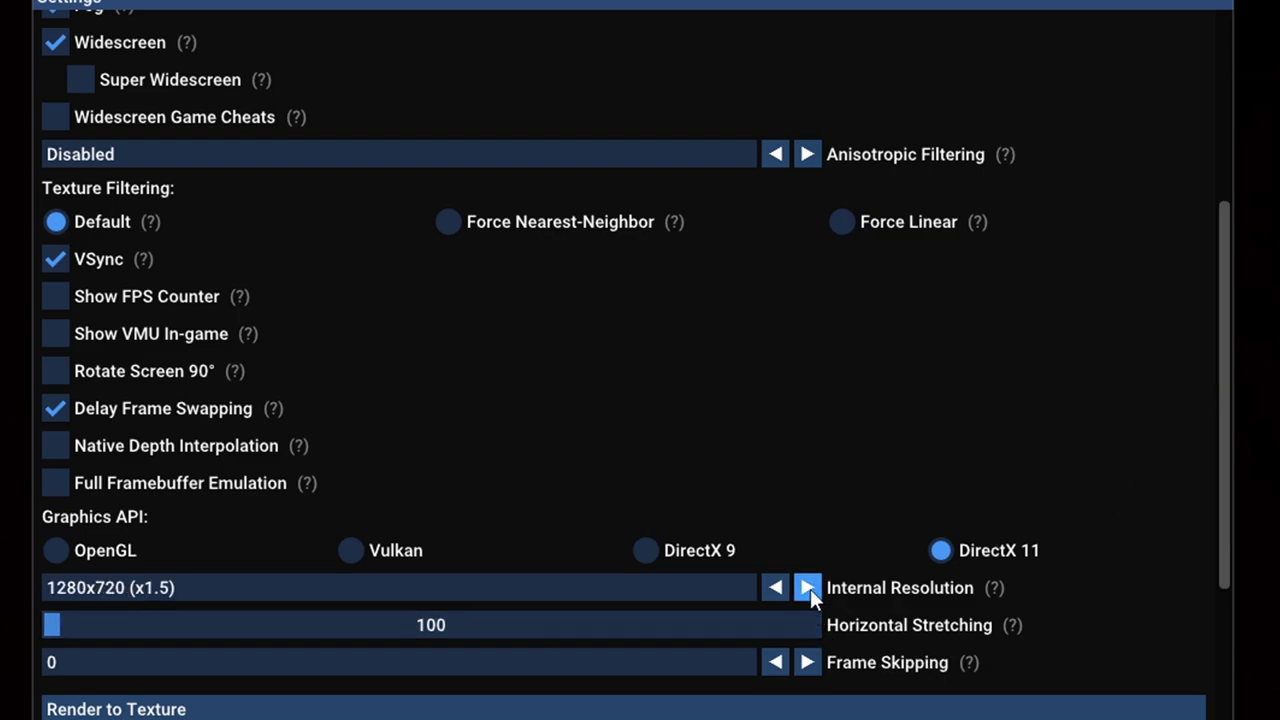
click(807, 588)
click(807, 588)
click(807, 588)
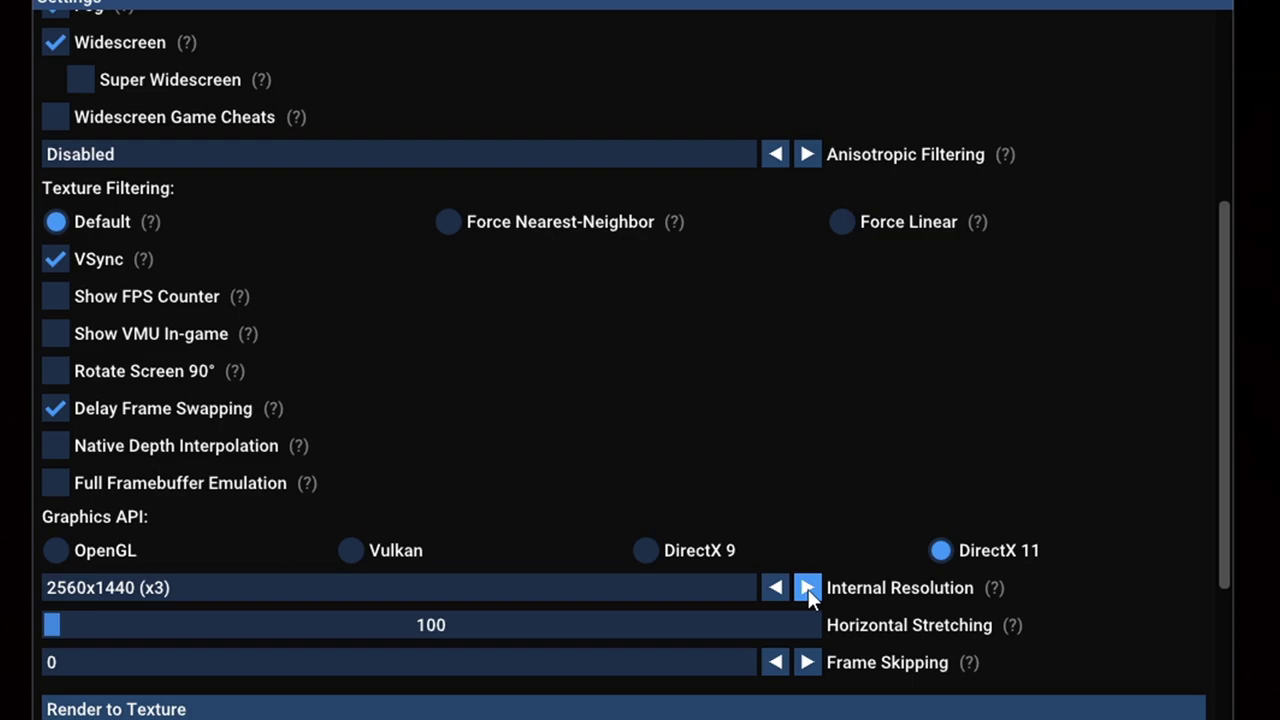
Increase the Texture Upscaling level and finish the settings to return to the game list.
scroll(808, 589, down, 3)
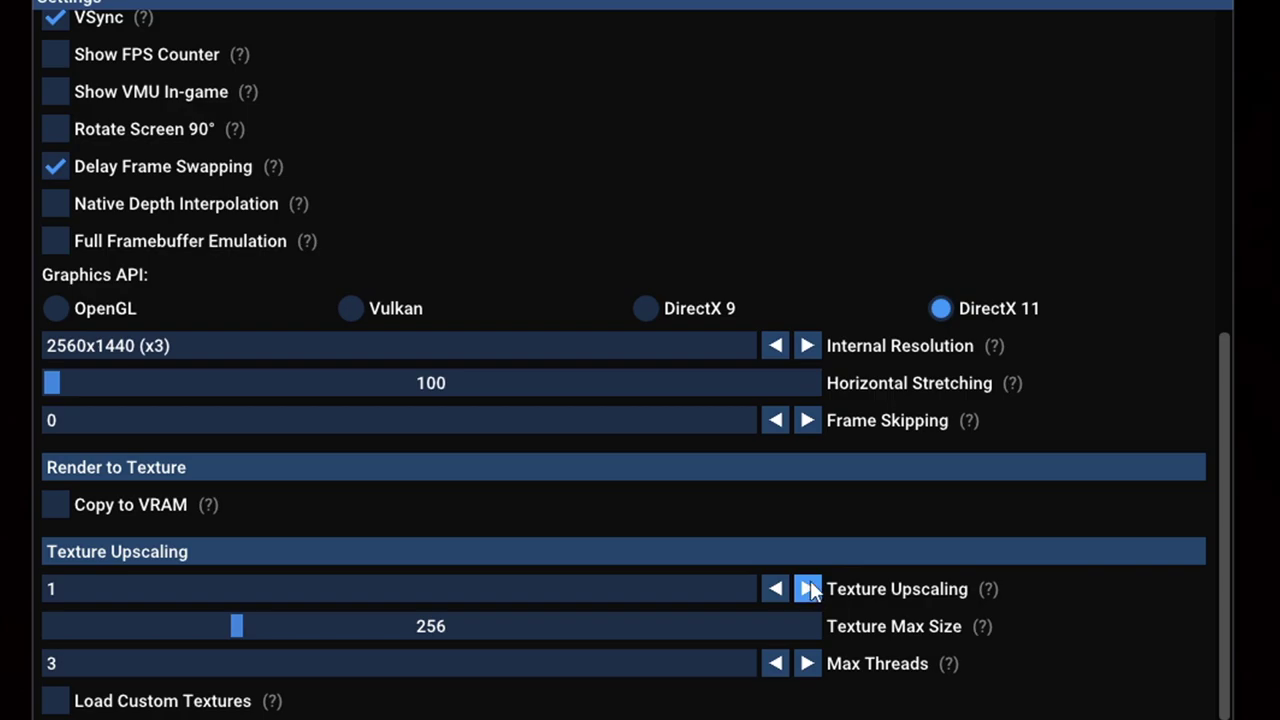
click(810, 588)
click(811, 588)
drag(1224, 586, 1200, 173)
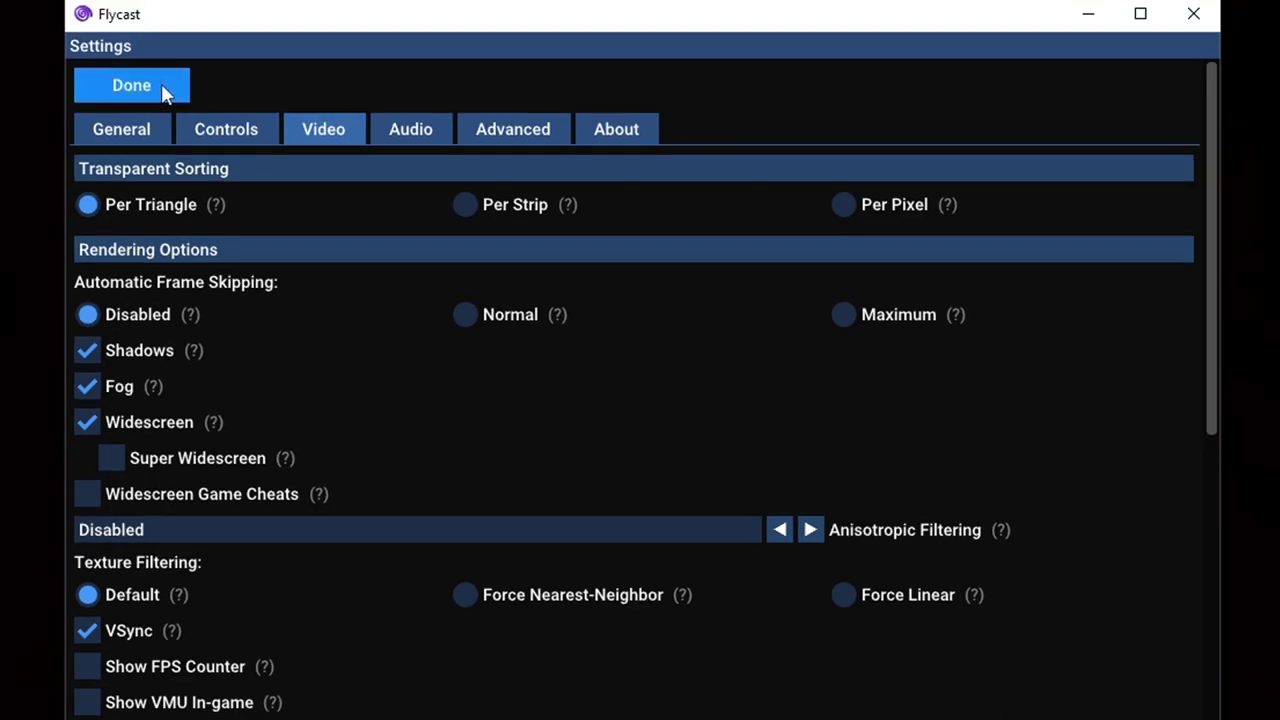
click(133, 40)
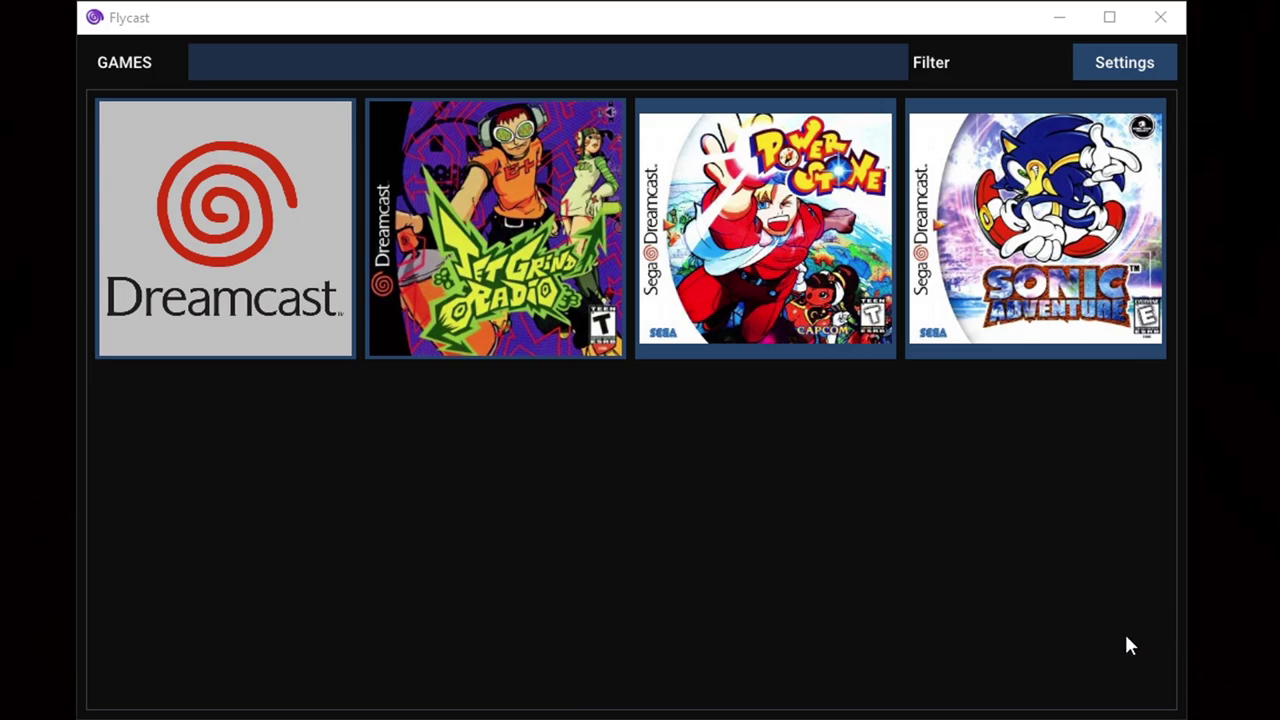
Launch Jet Grind Radio, pause the game and open the emulator settings from within it.
click(508, 260)
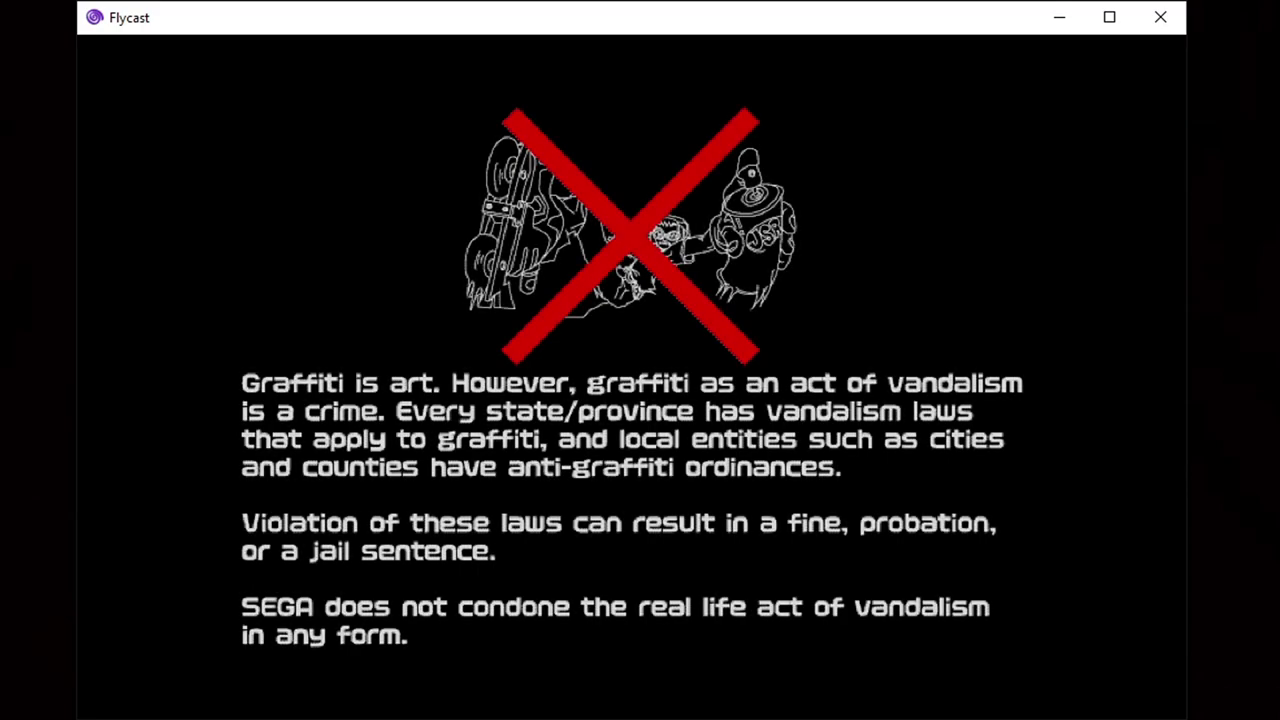
key(Tab)
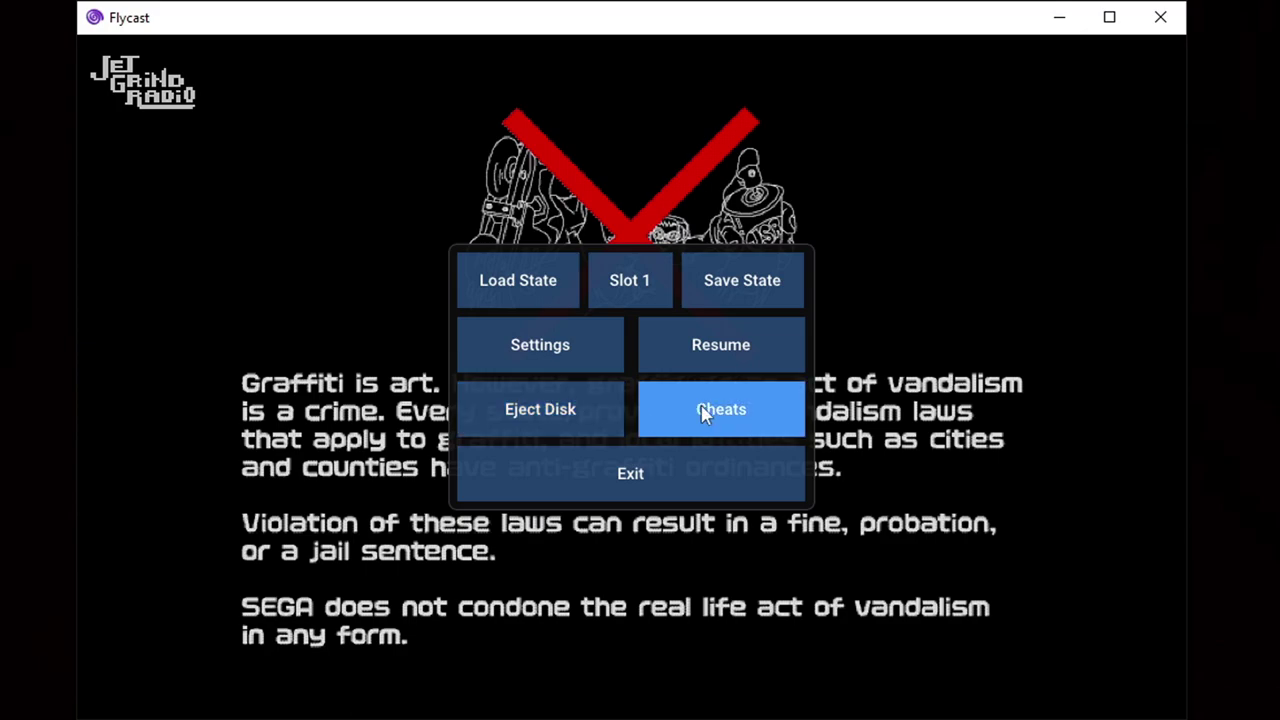
click(570, 344)
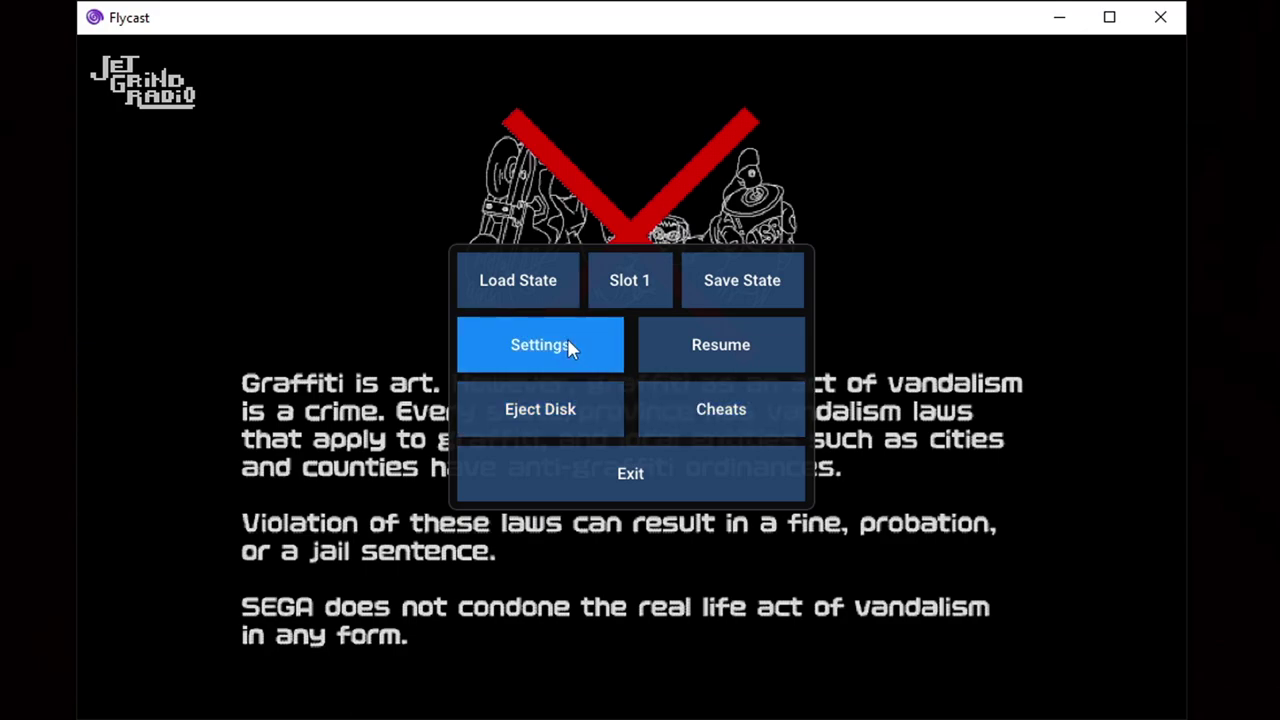